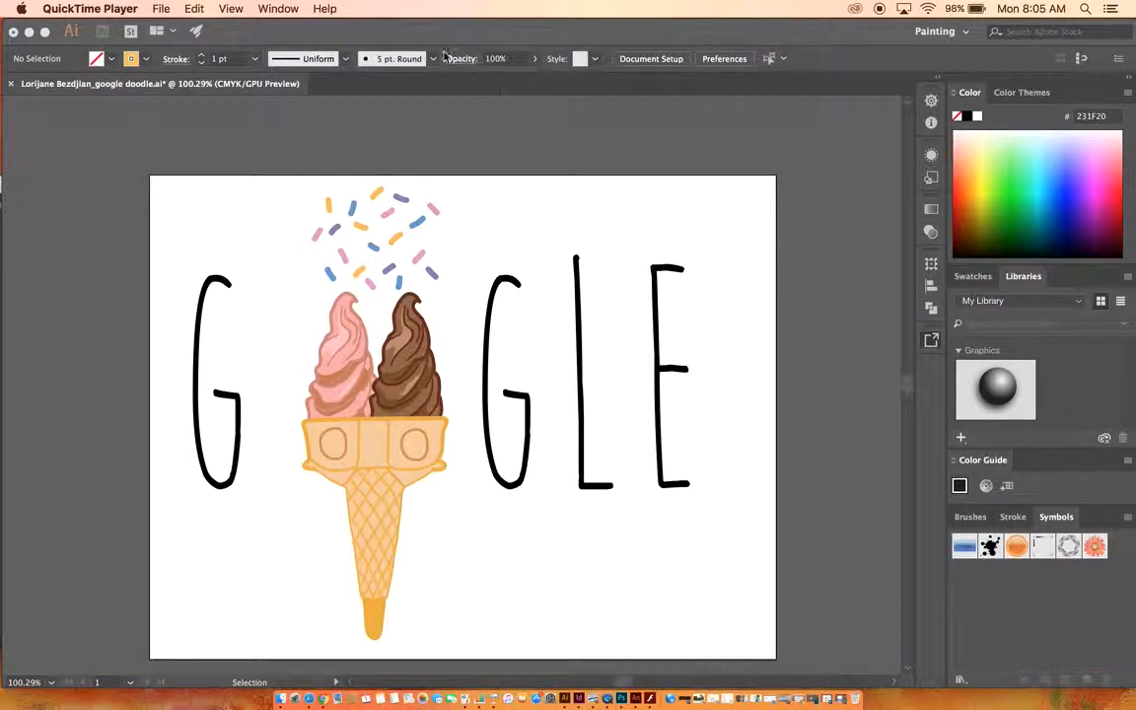
# Switch to Illustrator, bringing the Google doodle document and its panels to the front.
pyautogui.click(280, 8)
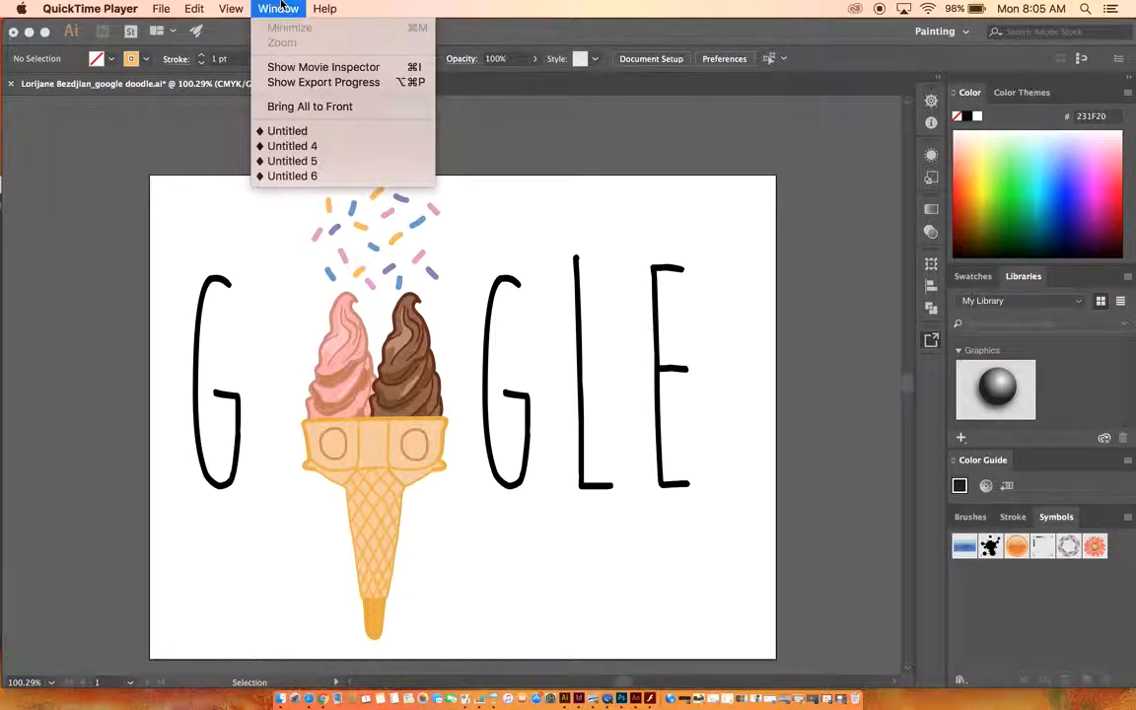
pyautogui.click(365, 198)
pyautogui.click(444, 6)
pyautogui.click(444, 6)
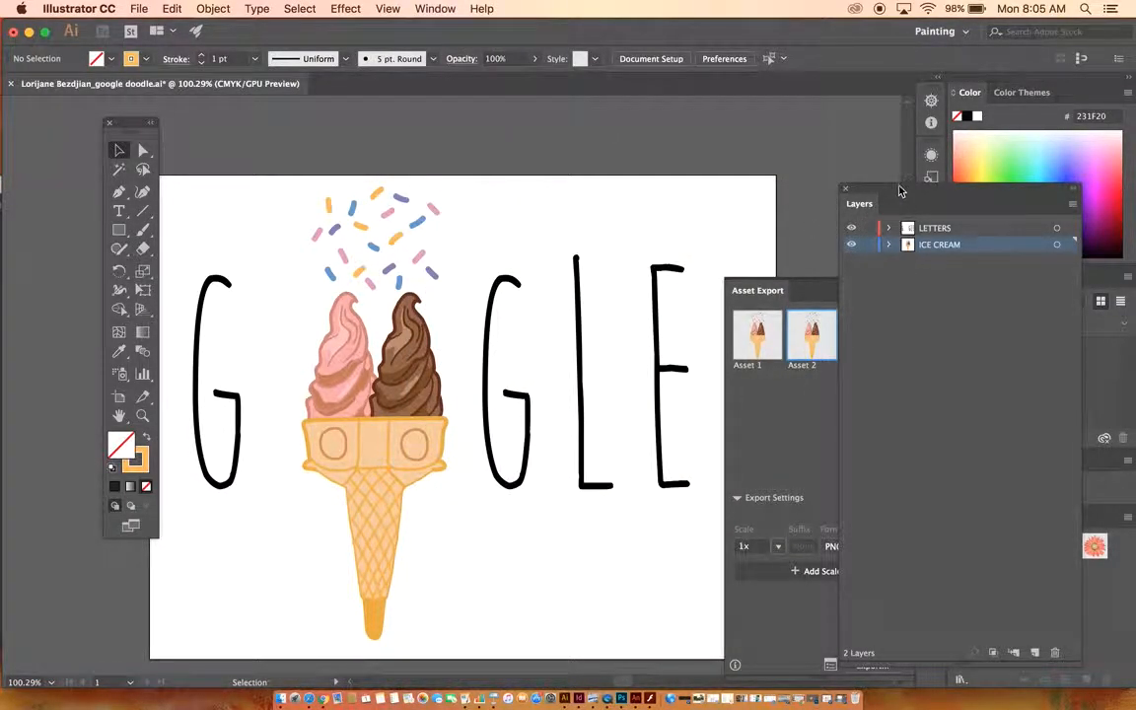
# Toggle the visibility of the ICE CREAM and LETTERS layers to check what each layer contains.
pyautogui.moveTo(900, 190); pyautogui.dragTo(759, 174)
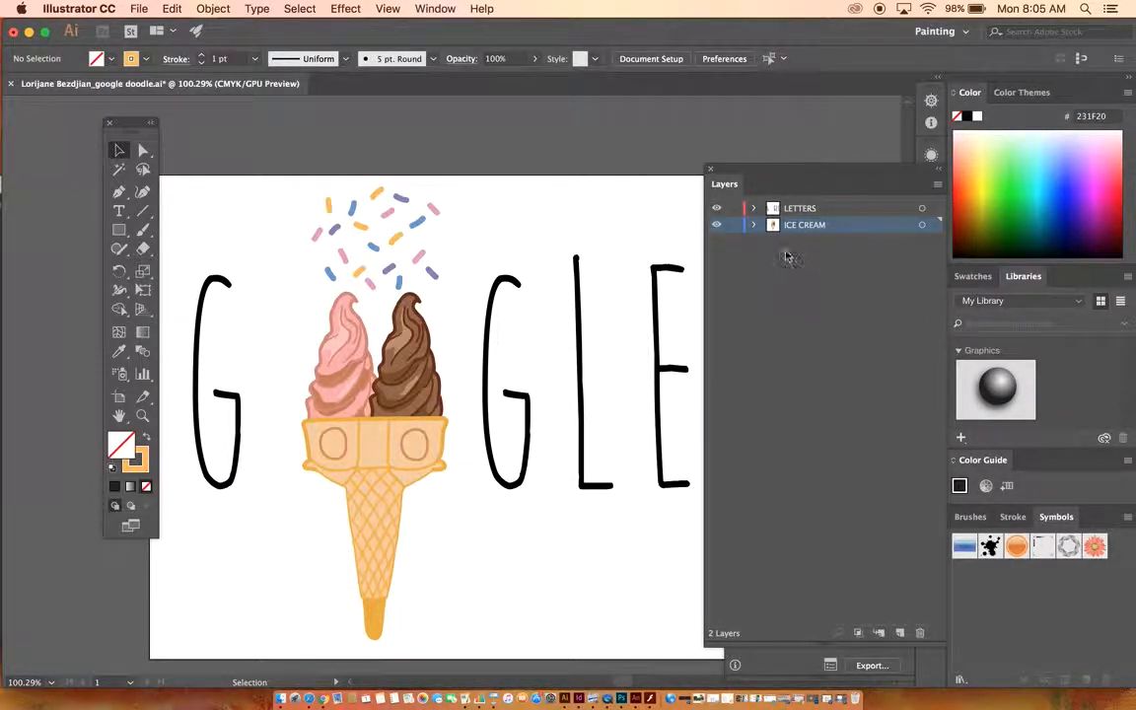
pyautogui.click(717, 224)
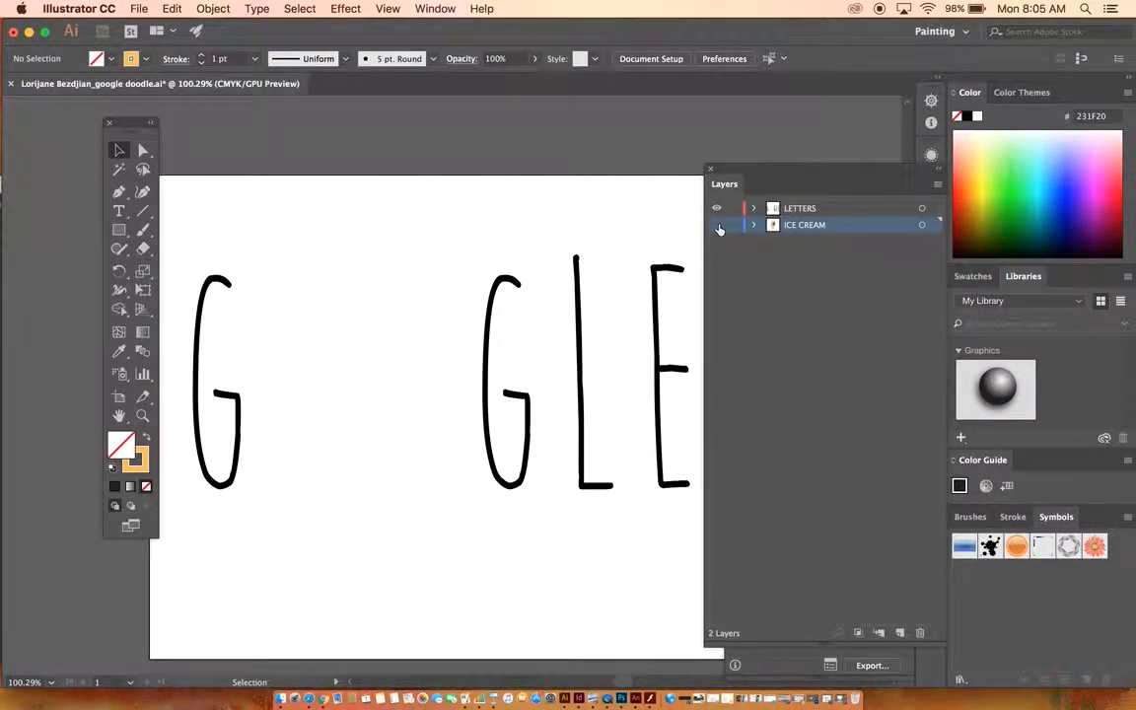
pyautogui.click(717, 225)
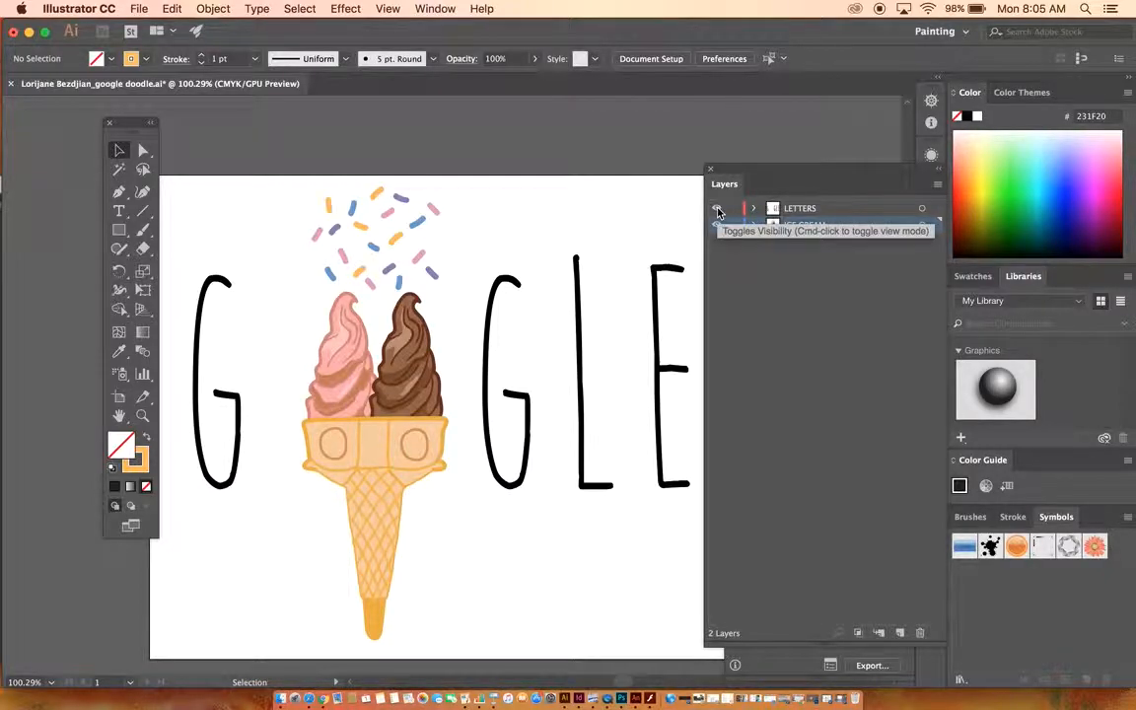
pyautogui.click(717, 211)
pyautogui.click(717, 211)
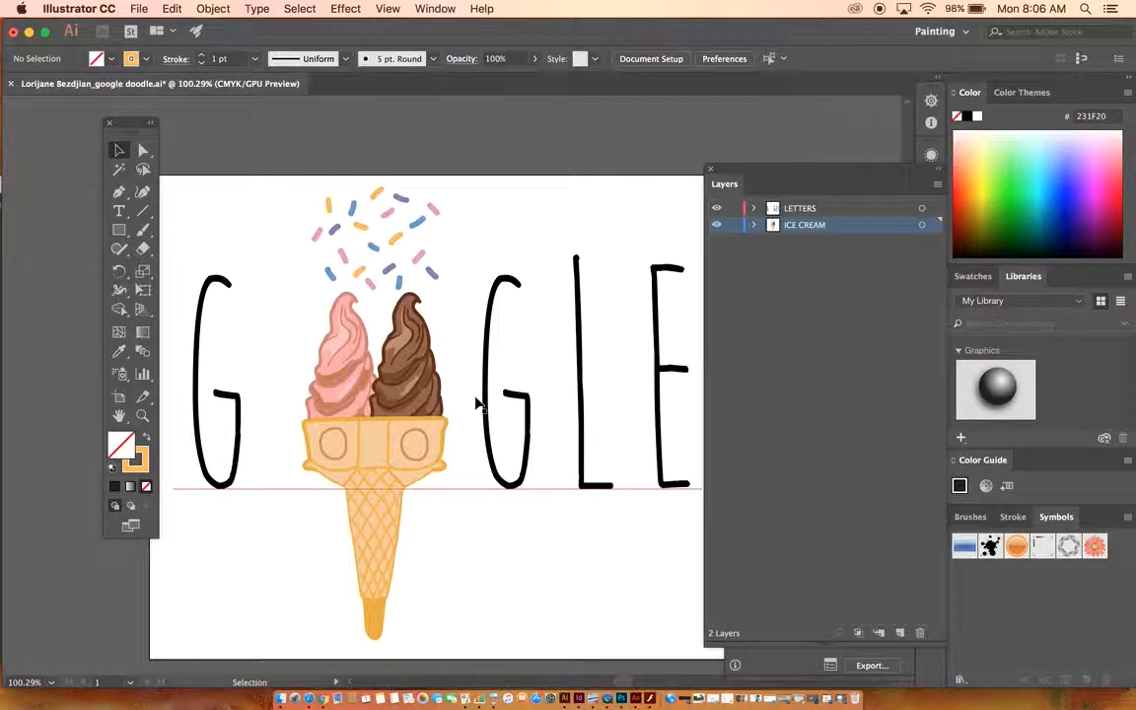
pyautogui.moveTo(740, 173); pyautogui.dragTo(786, 171)
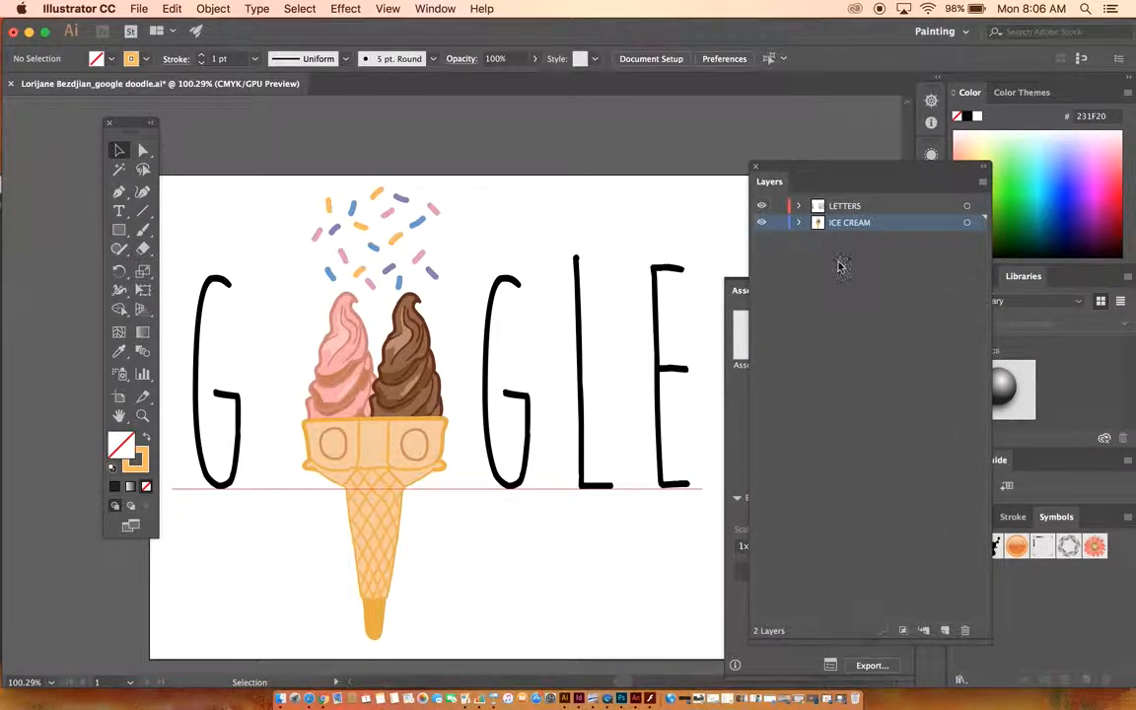
# Lock the LETTERS layer and marquee-select the ice cream artwork, then deselect it.
pyautogui.click(778, 205)
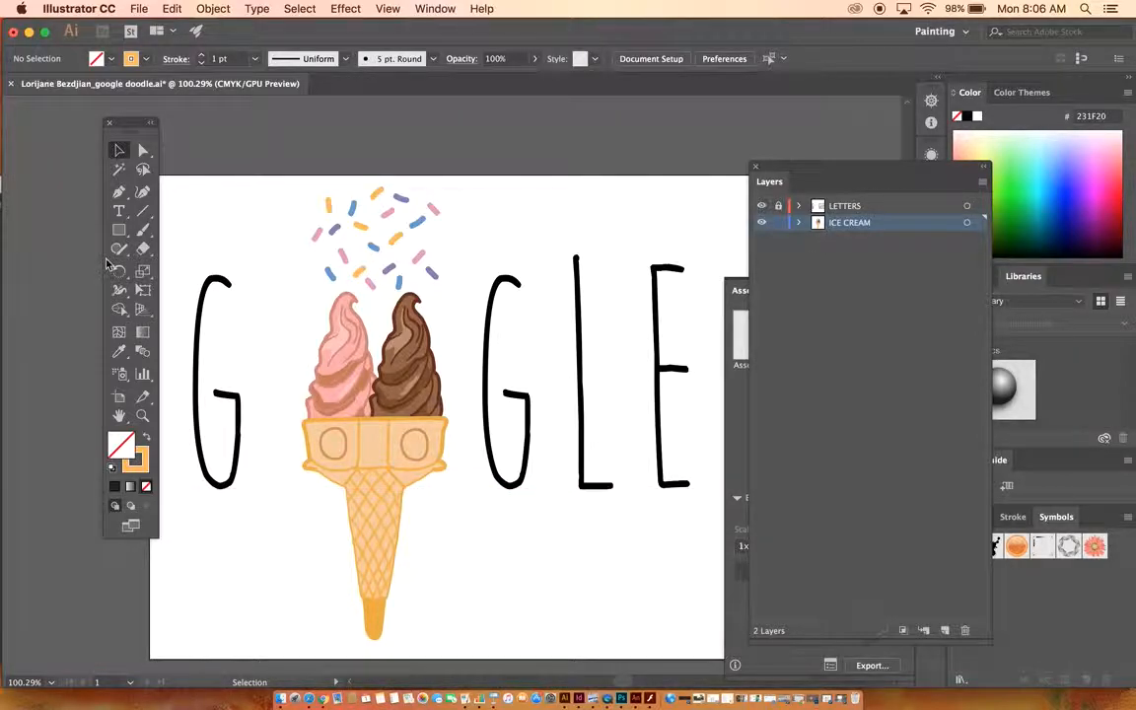
pyautogui.click(119, 154)
pyautogui.moveTo(380, 319); pyautogui.dragTo(614, 664)
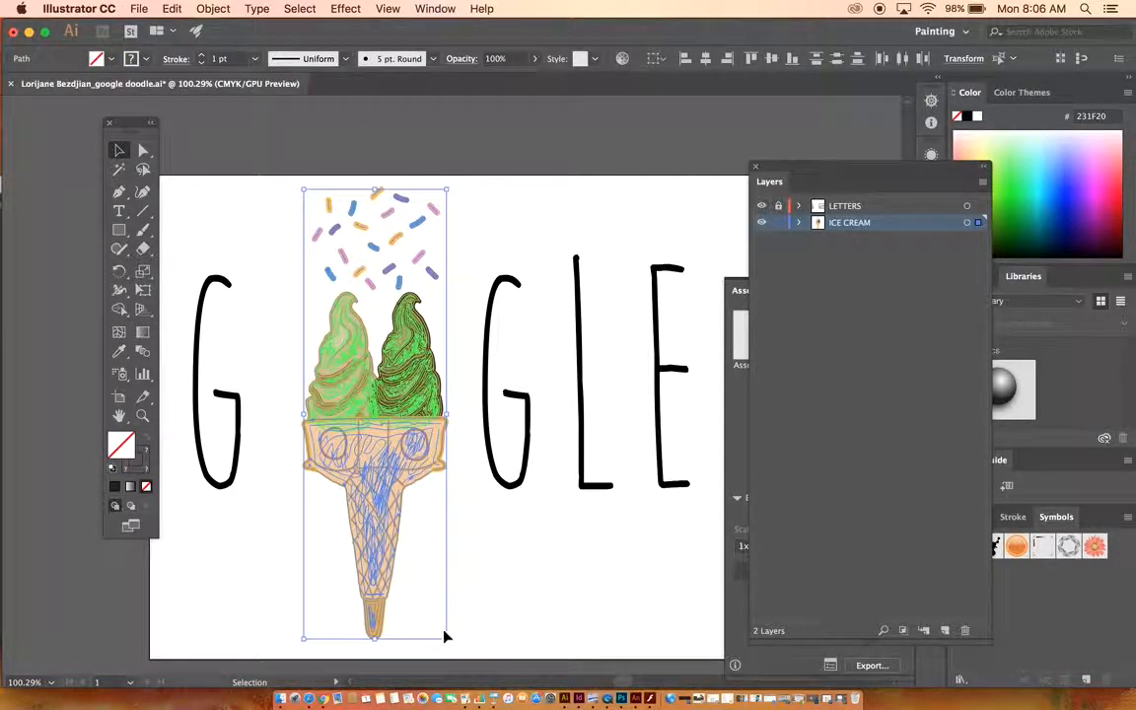
pyautogui.click(574, 196)
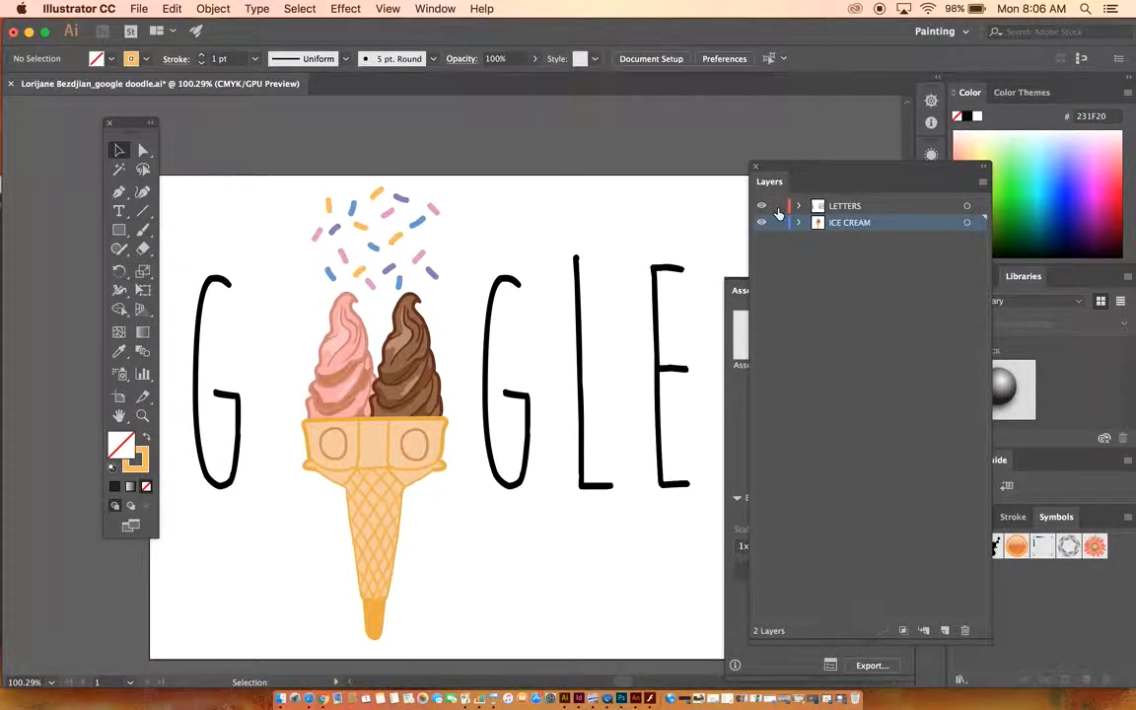
pyautogui.press('super+a')
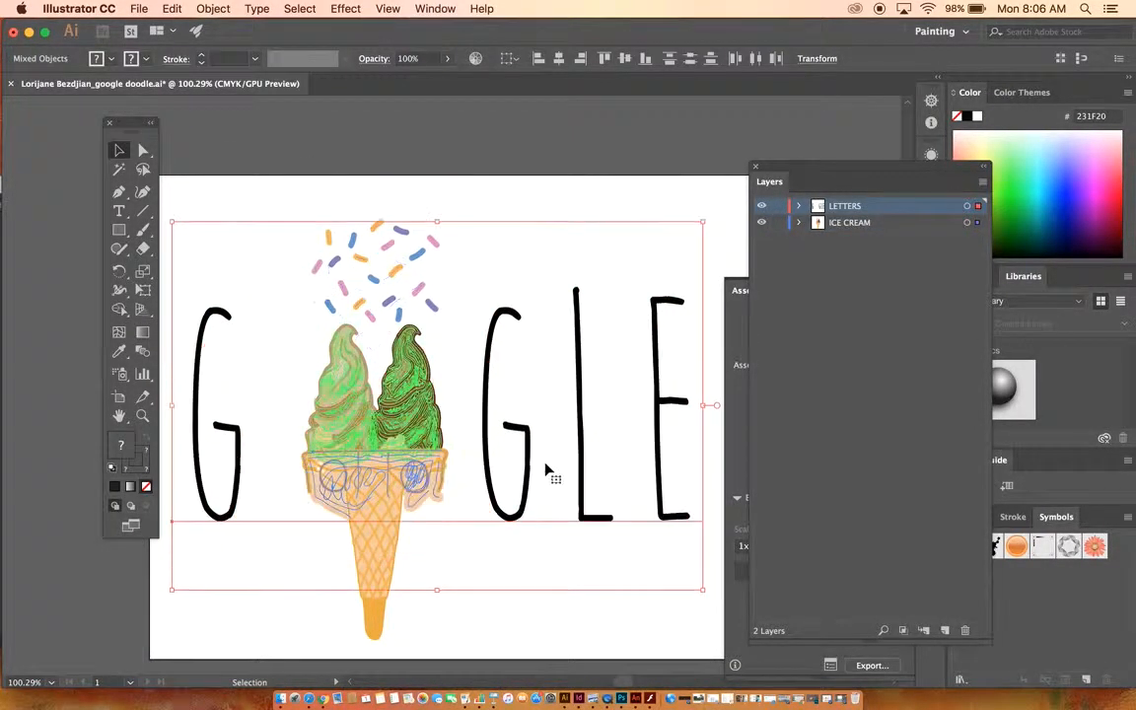
pyautogui.press('v')
pyautogui.moveTo(545, 470); pyautogui.dragTo(538, 439)
pyautogui.click(542, 148)
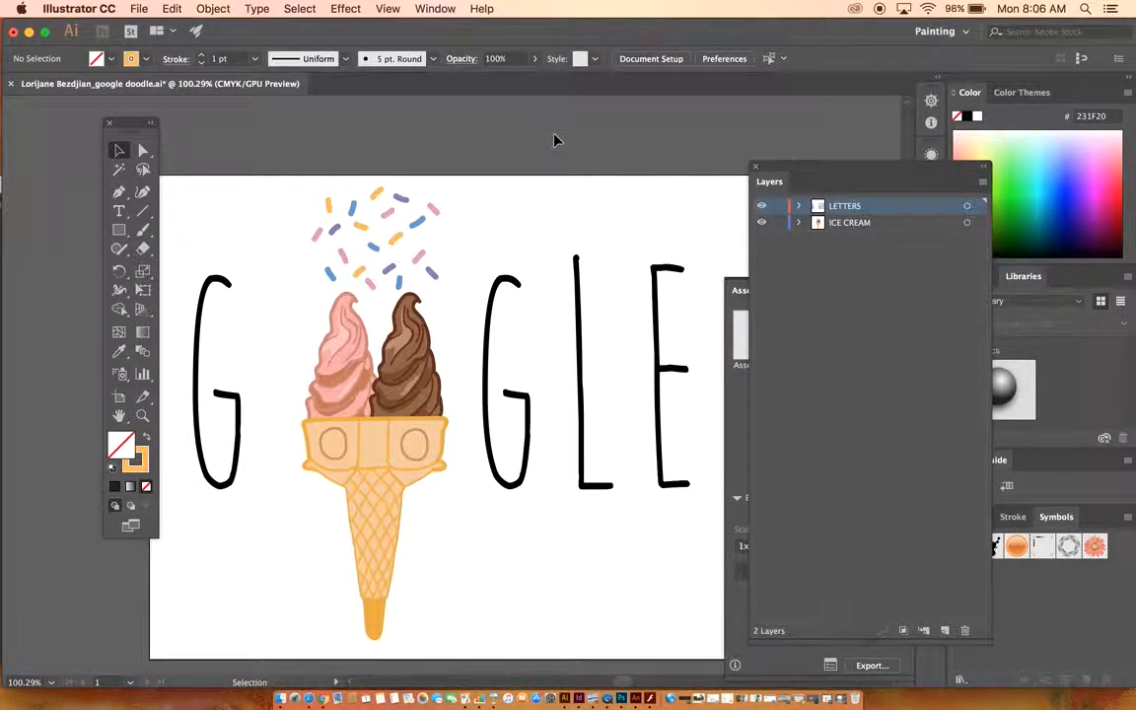
# Lock the LETTERS layer and select all of the unlocked ice cream artwork.
pyautogui.click(779, 207)
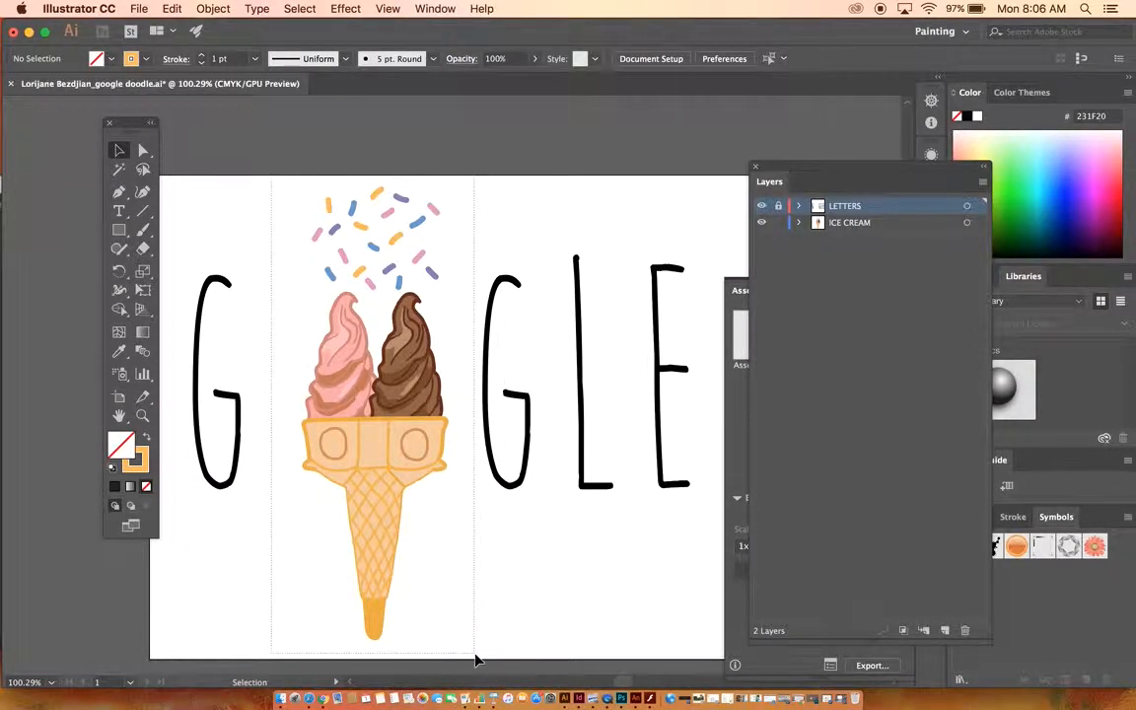
pyautogui.press('super+a')
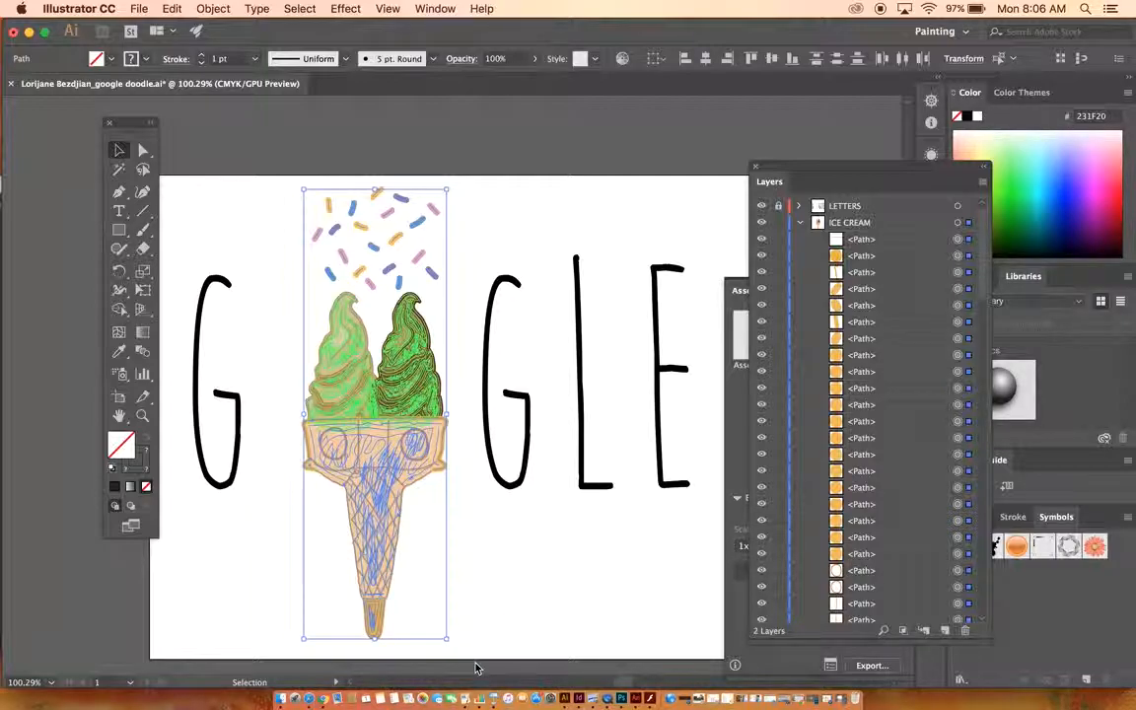
# Open Export for Screens for Asset 3, choose the ASSETS folder as export location, and close the dialog.
pyautogui.click(138, 10)
pyautogui.click(186, 281)
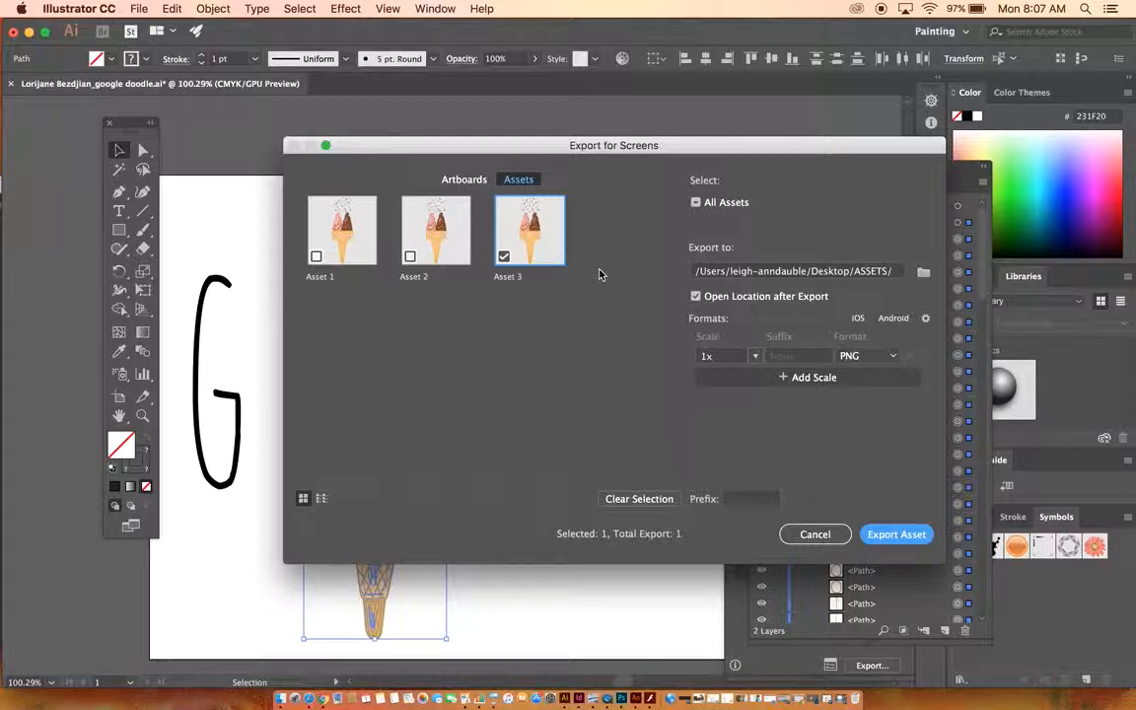
pyautogui.click(923, 271)
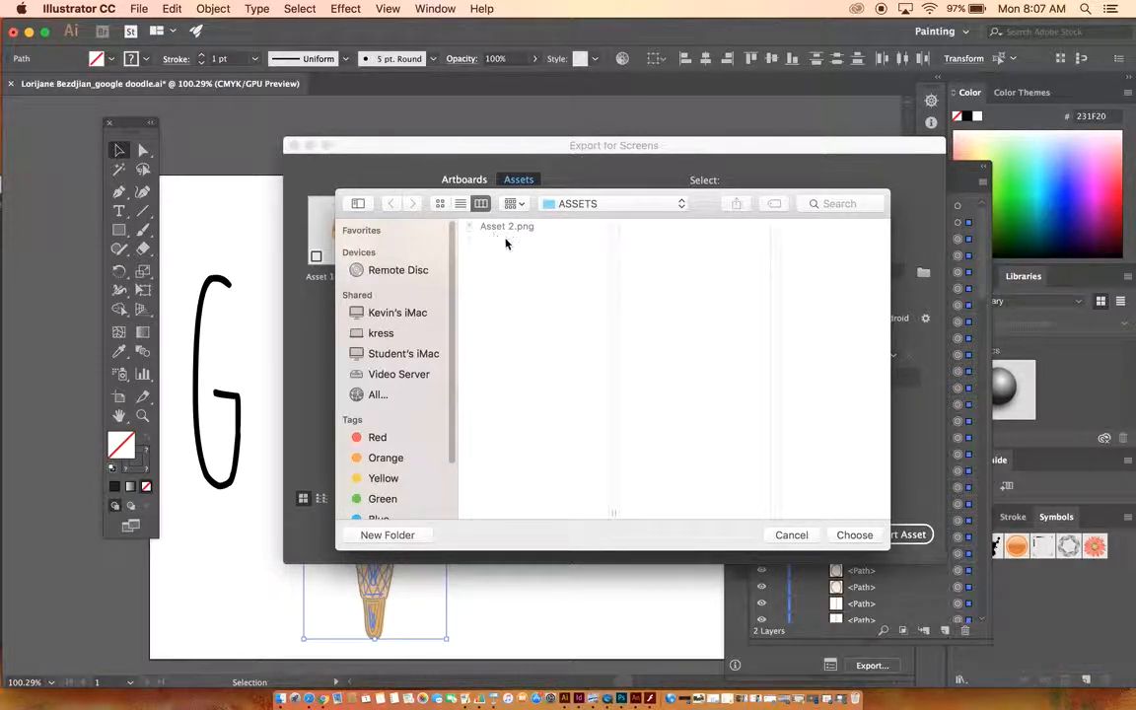
pyautogui.click(855, 534)
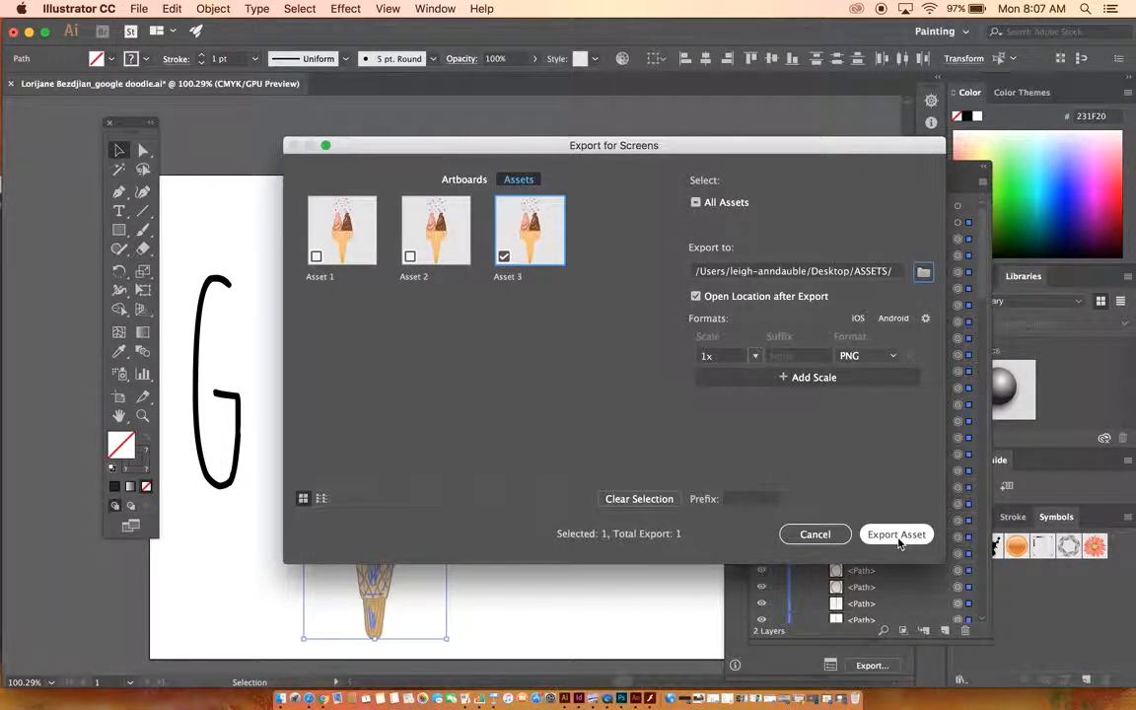
pyautogui.click(818, 536)
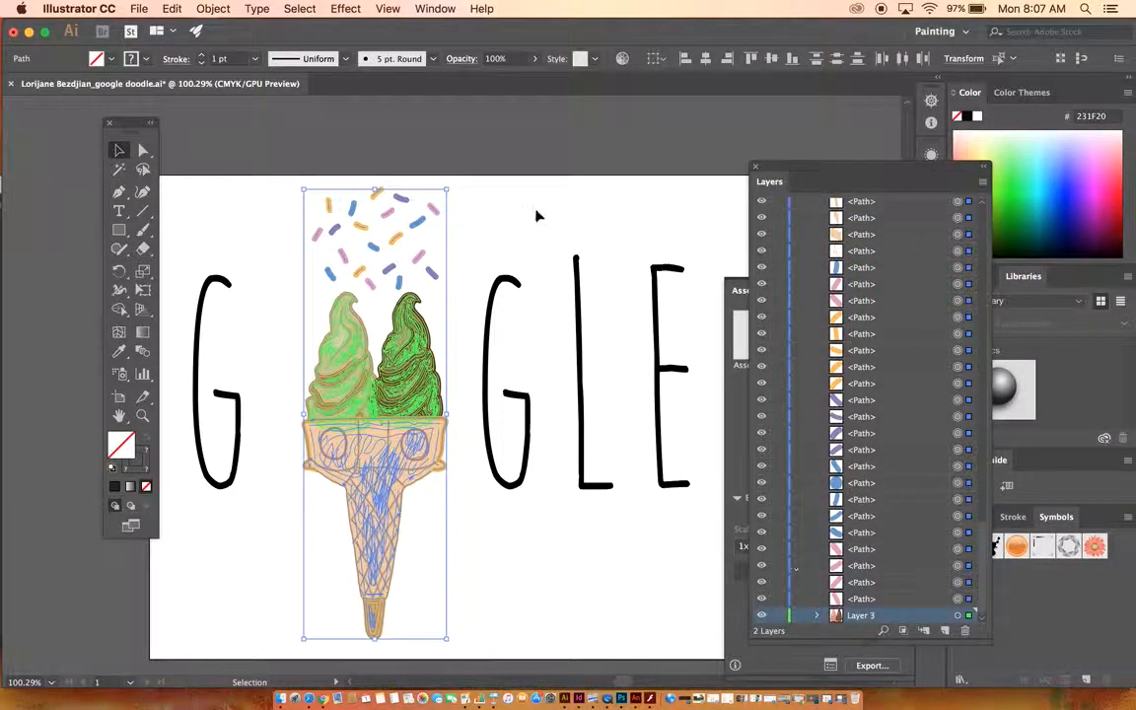
# Deselect the artwork and switch to Animate with the blank HTML5 Canvas document.
pyautogui.click(489, 228)
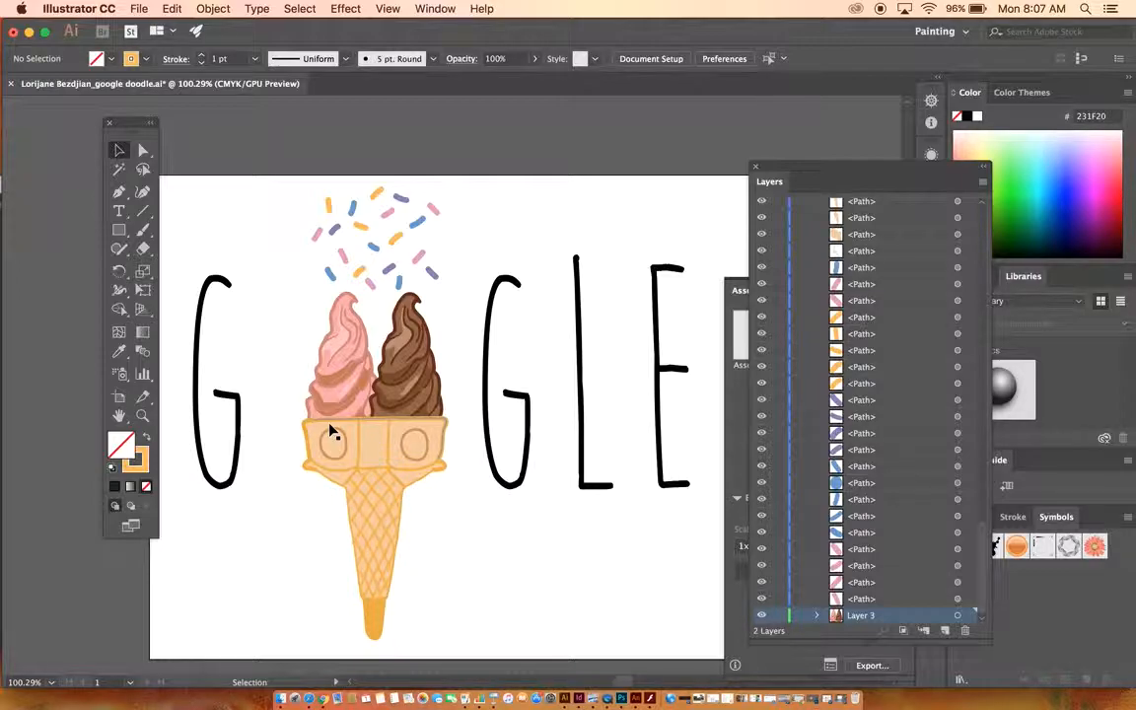
pyautogui.click(635, 700)
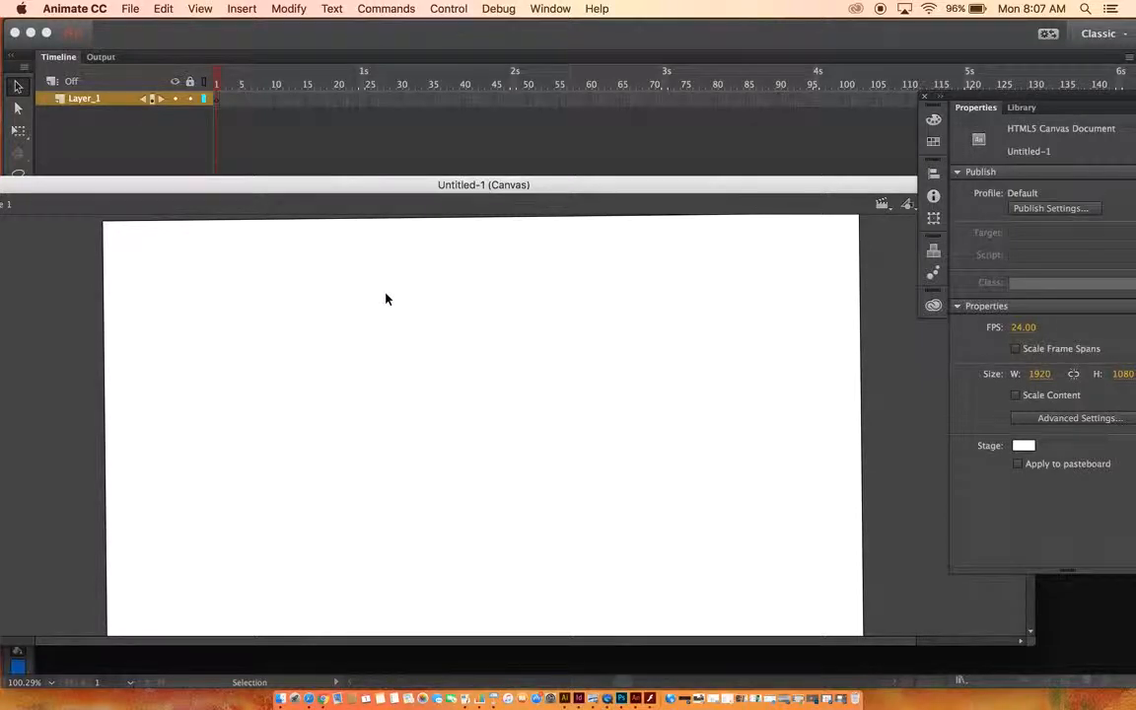
# Import Asset 1.png from the CRESSKILL folder into the document's library.
pyautogui.click(135, 9)
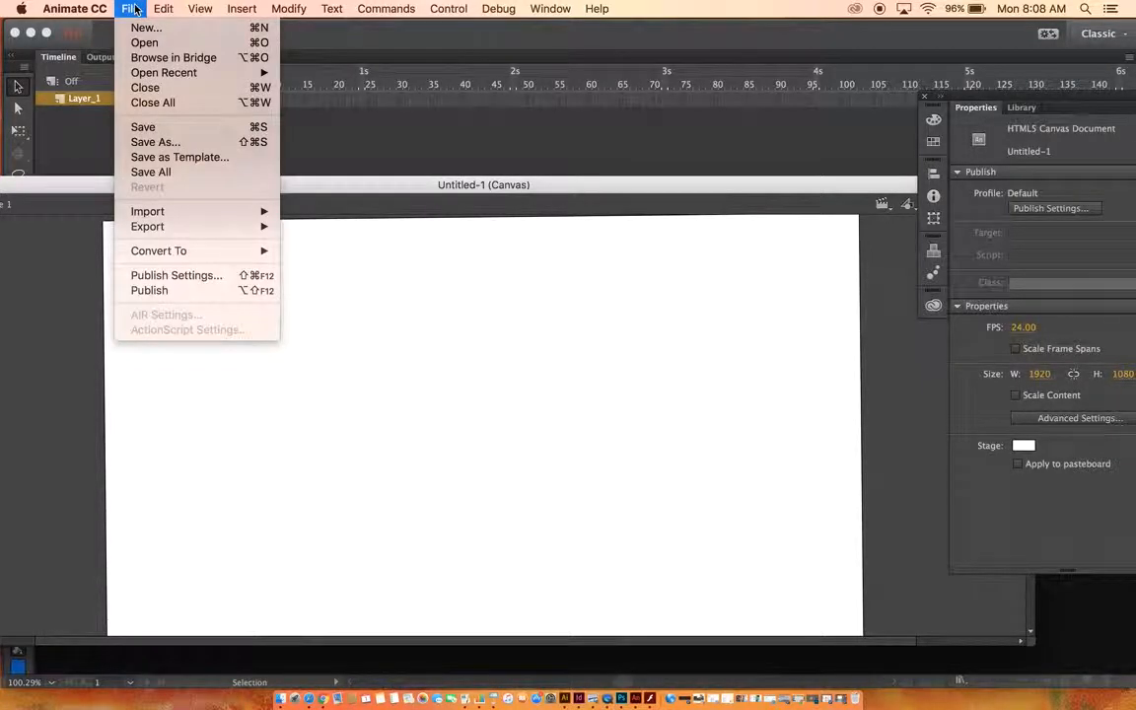
pyautogui.moveTo(180, 215)
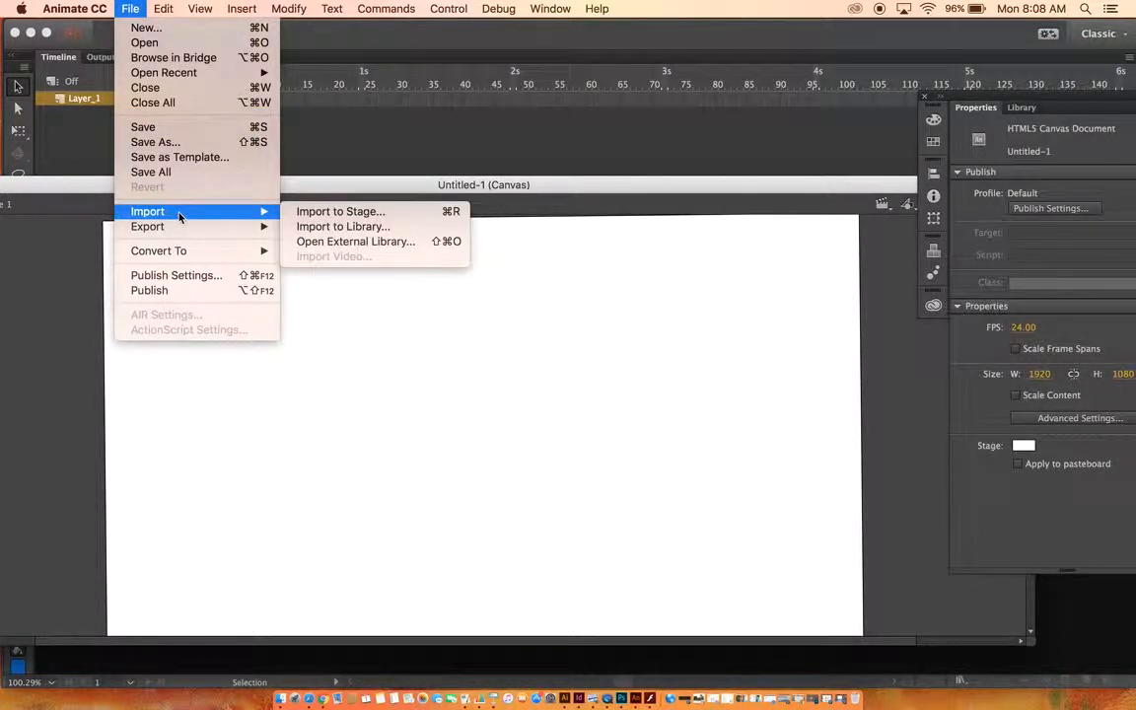
pyautogui.click(342, 227)
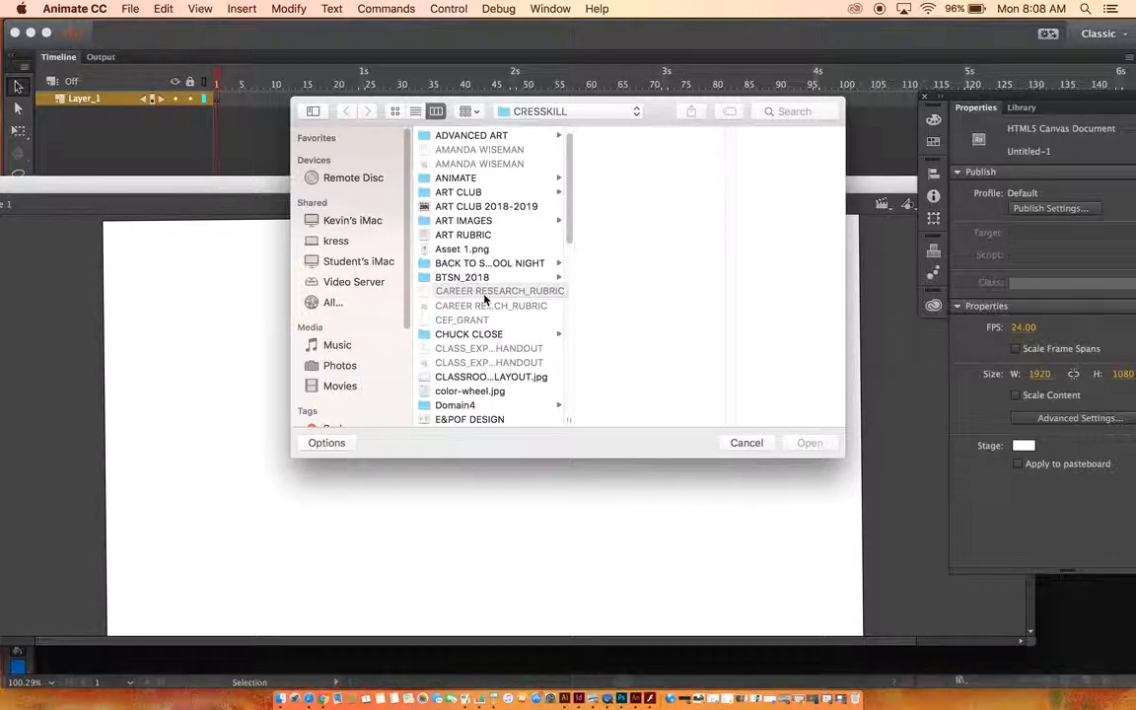
pyautogui.scroll(1, 483, 296)
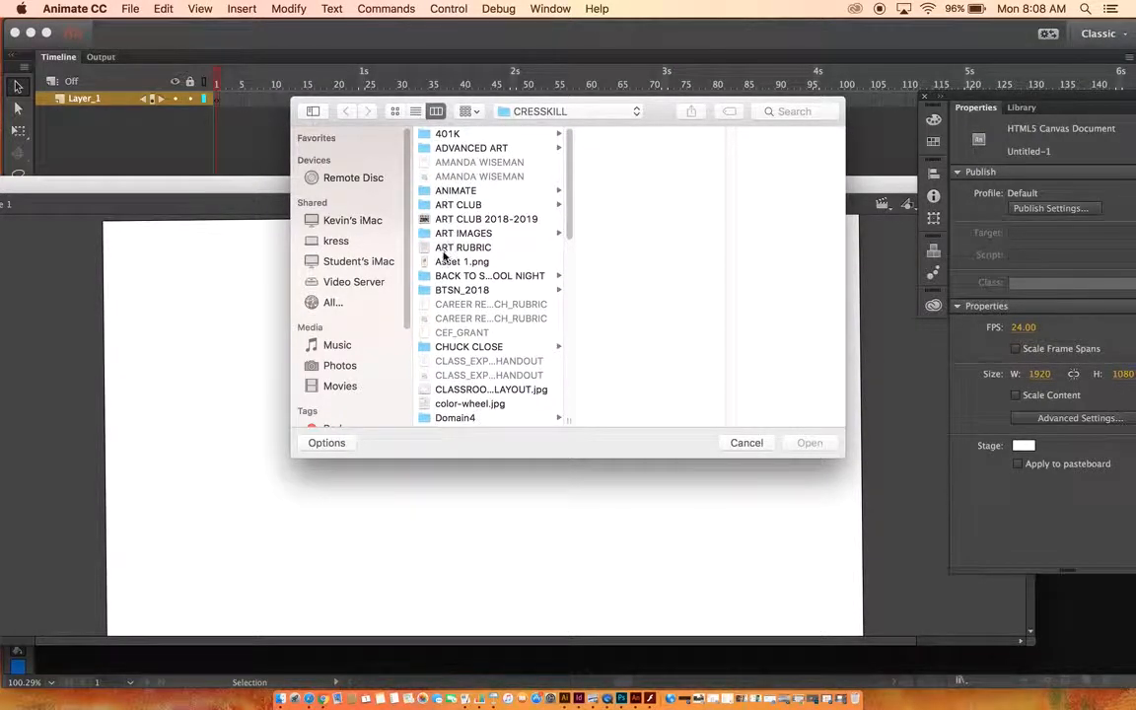
pyautogui.click(445, 264)
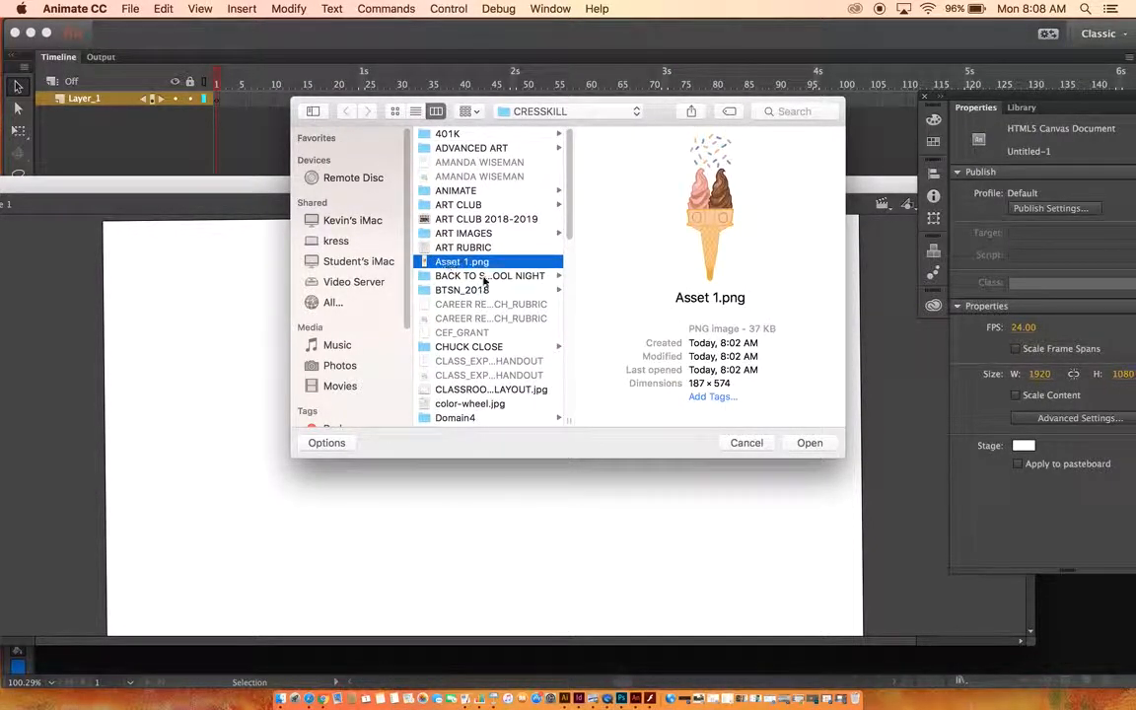
pyautogui.click(814, 445)
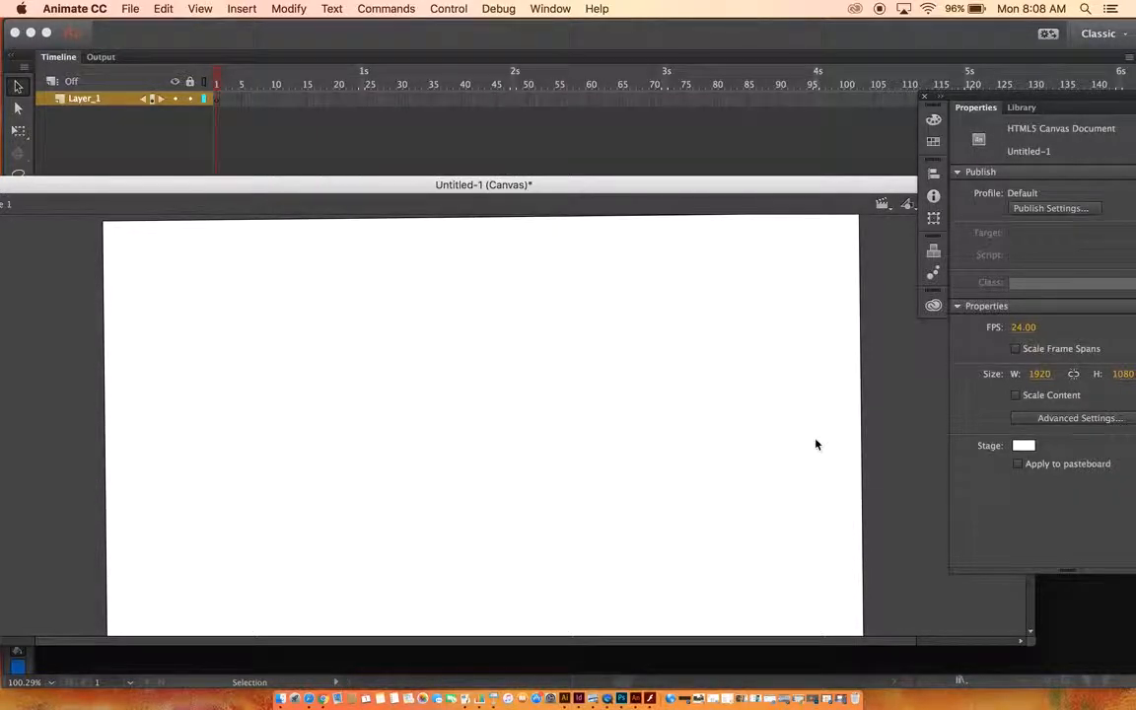
# Place Asset 1.png from the library onto the stage, left of centre, and deselect it.
pyautogui.click(1024, 108)
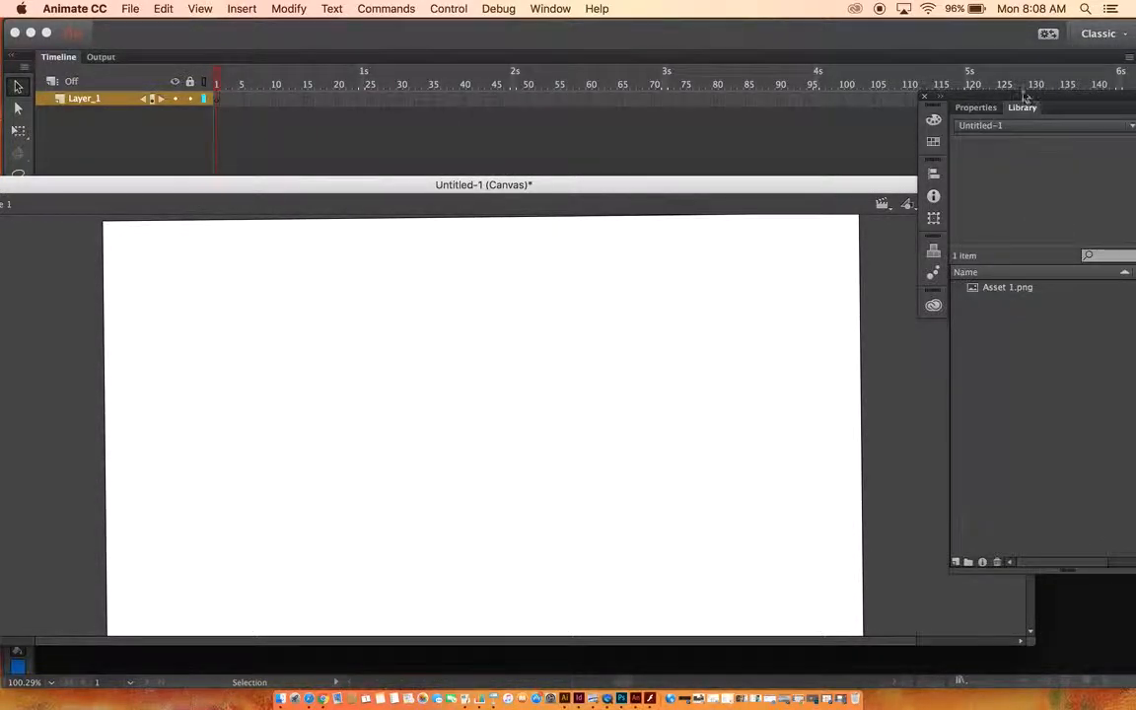
pyautogui.click(1008, 288)
pyautogui.moveTo(1008, 288); pyautogui.dragTo(385, 462)
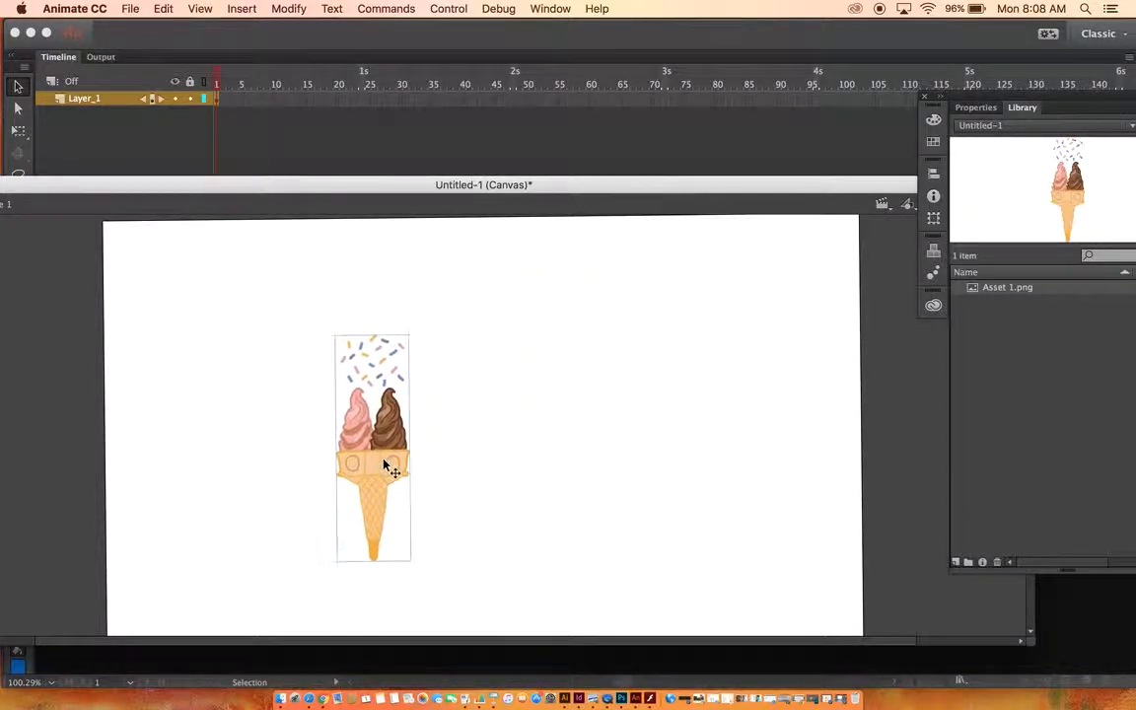
pyautogui.click(646, 454)
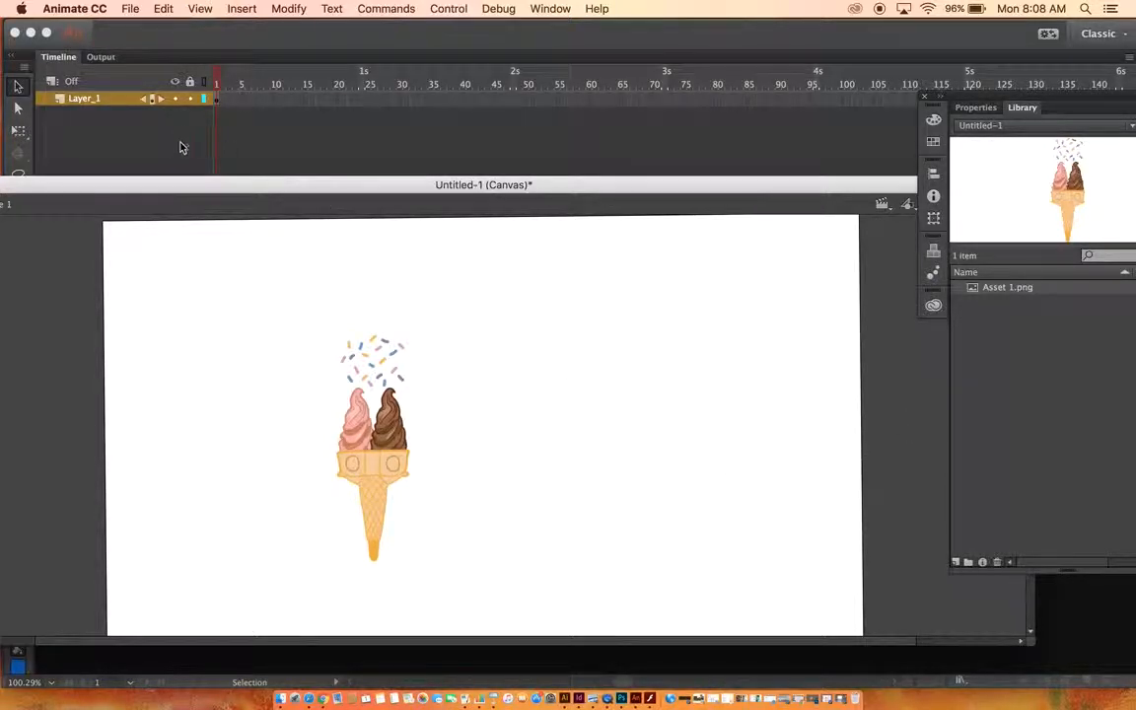
# Rename Layer_1 to ICE CREAM CONE.
pyautogui.doubleClick(85, 99)
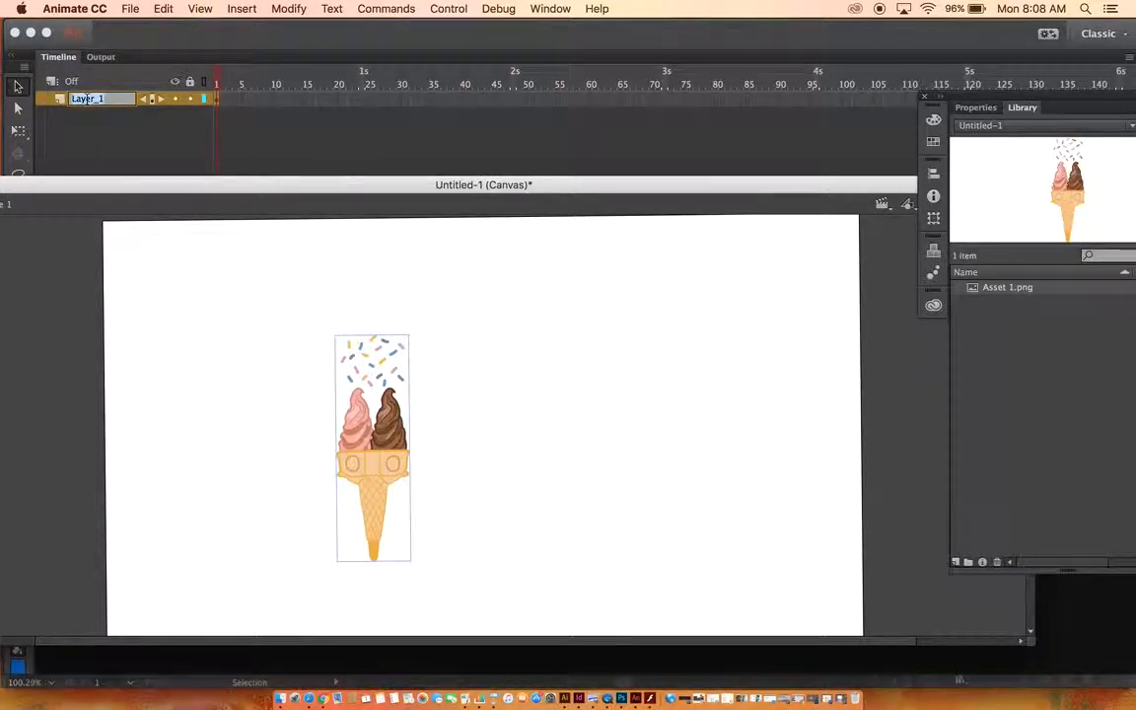
pyautogui.write('ICE CREAM')
pyautogui.write(' CONES')
pyautogui.click(116, 82)
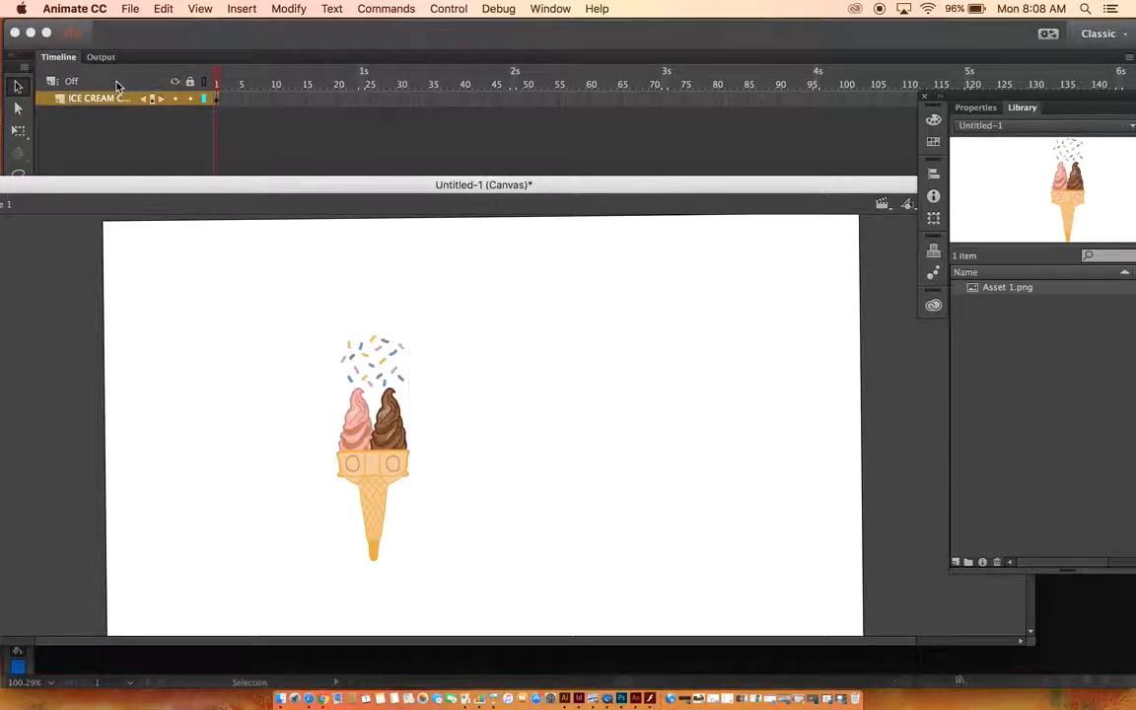